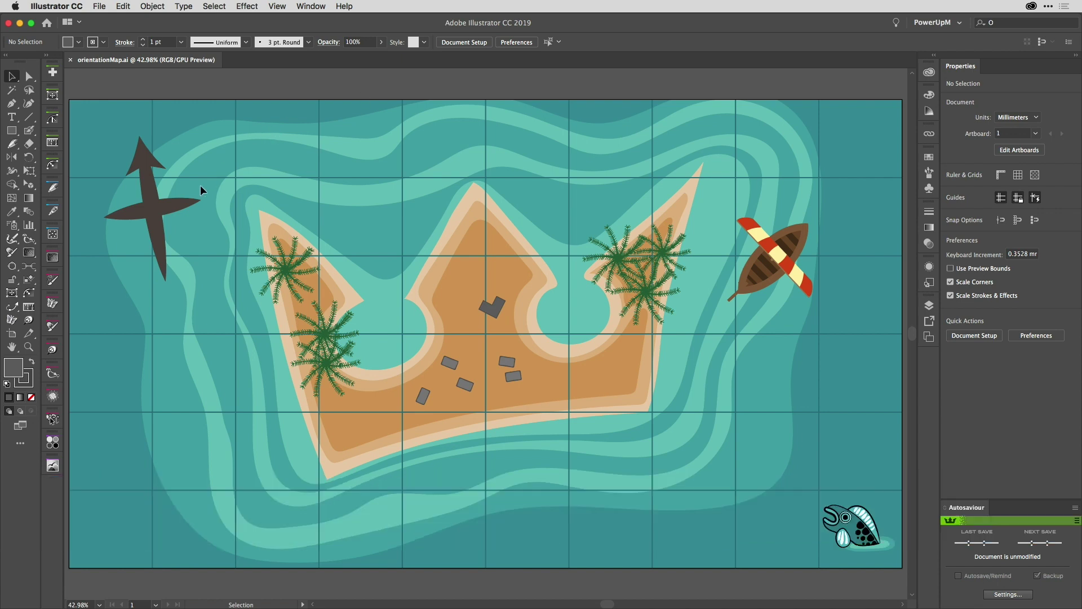
Select the tilted compass cross at the top-left of the map
left_click(179, 206)
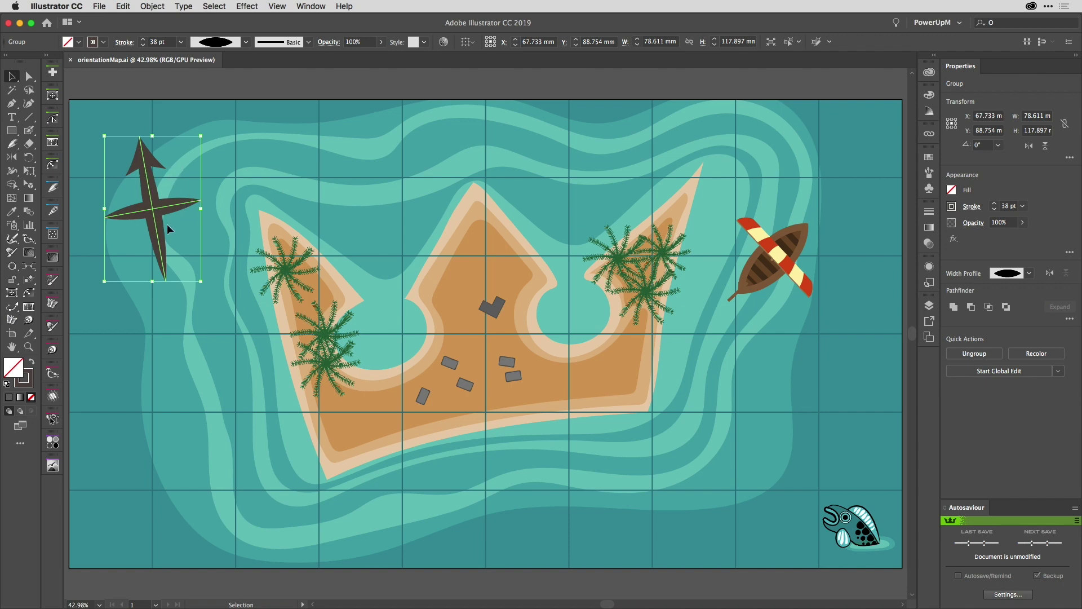
Level the compass with the Orient Tool by dragging from its left arm tip to its right
left_click(30, 281)
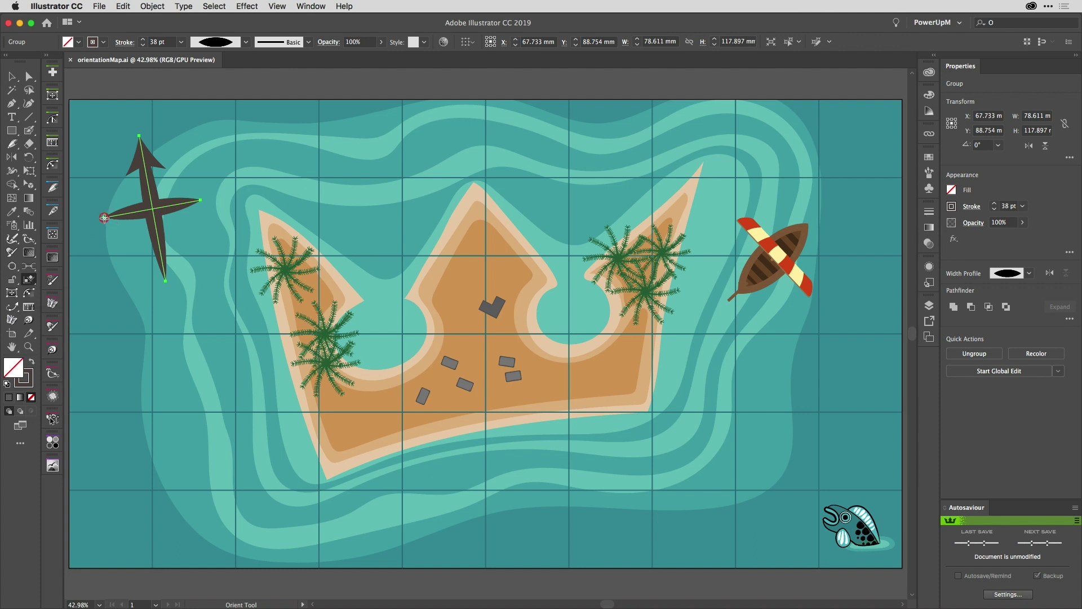
left_click_drag(103, 218, 202, 218)
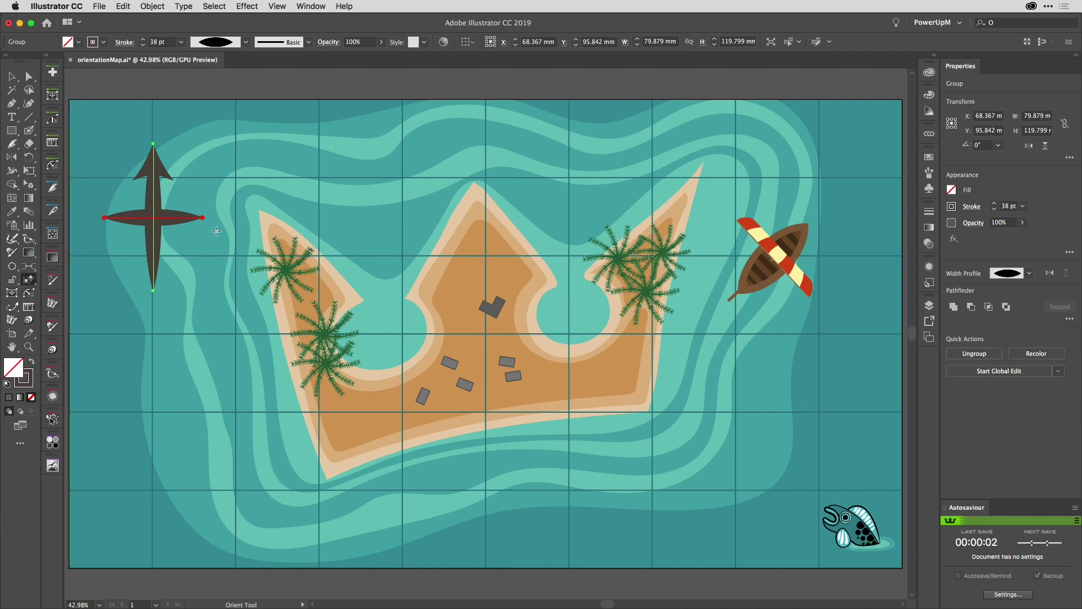
Select the boat and swing a rotated copy of it with the Orient Tool
key("v")
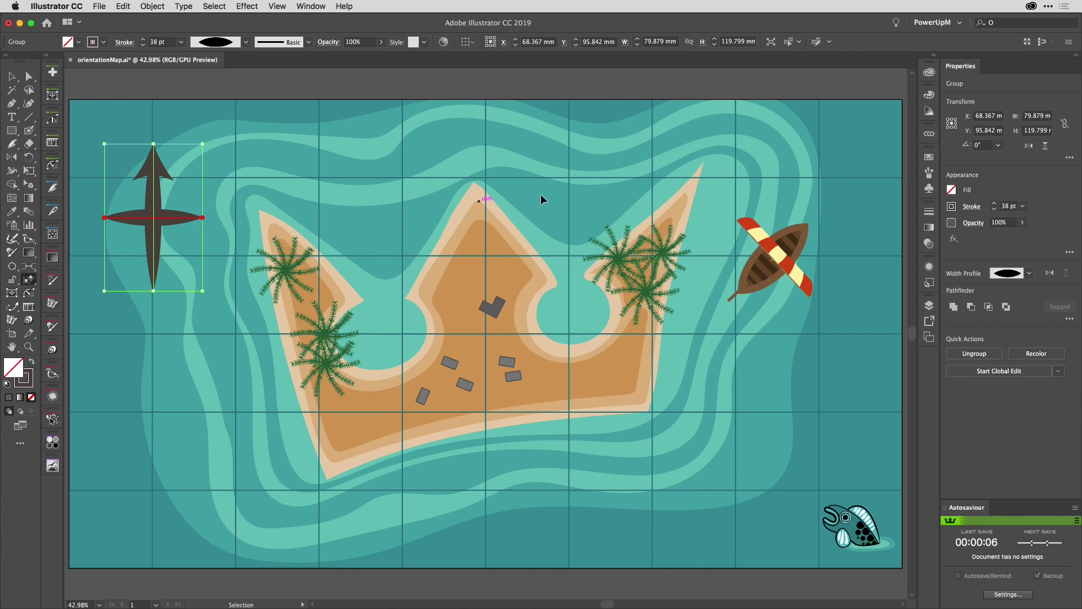
left_click(762, 268)
key("o")
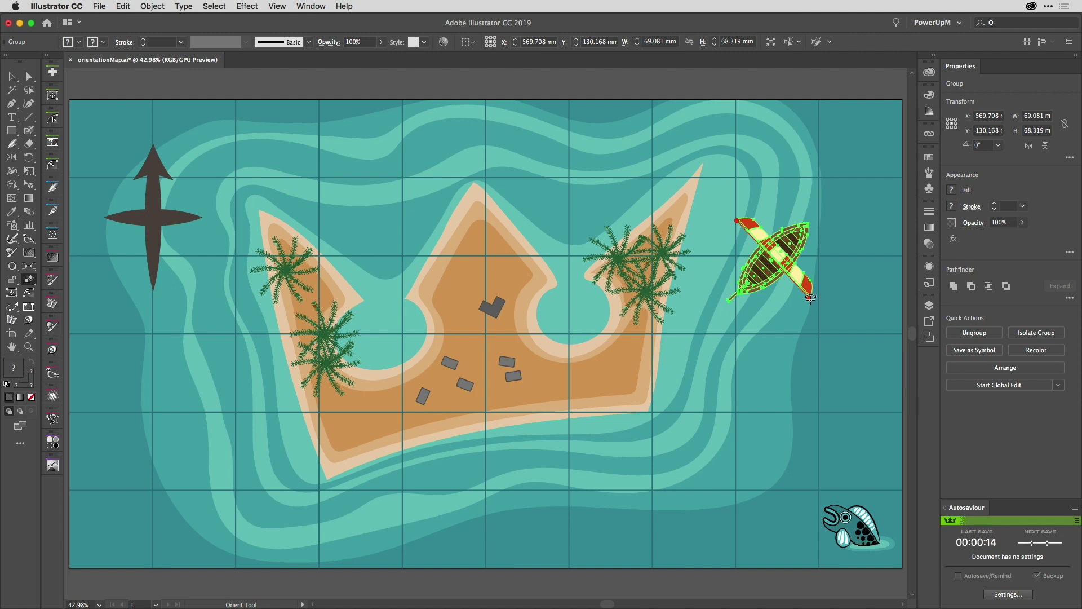
left_click_drag(810, 299, 810, 145)
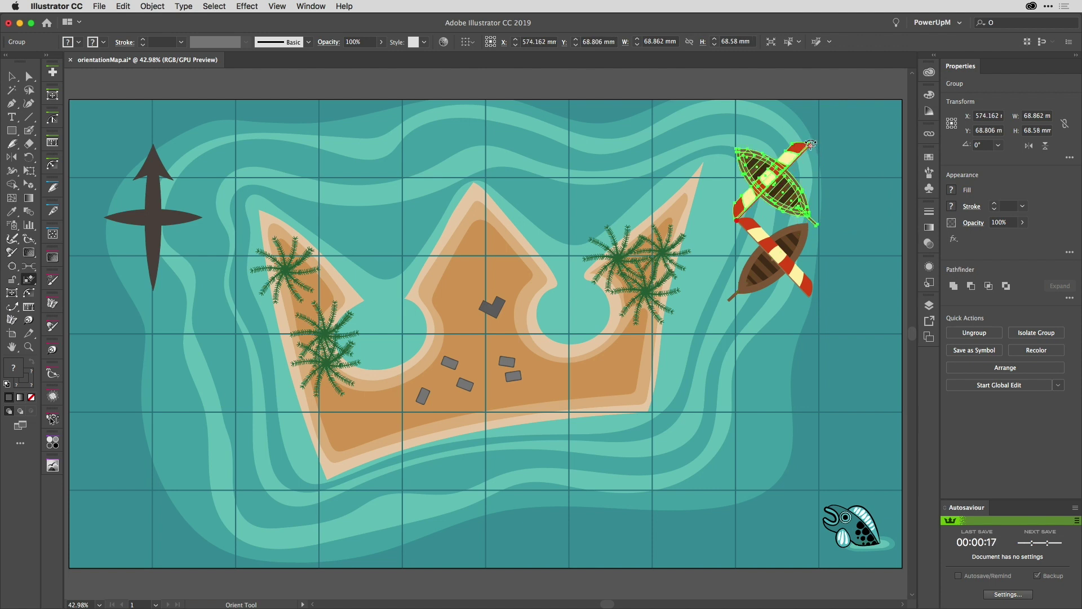
Move the boat copy to the top of the map and deselect it
key("v")
left_click_drag(782, 185, 581, 161)
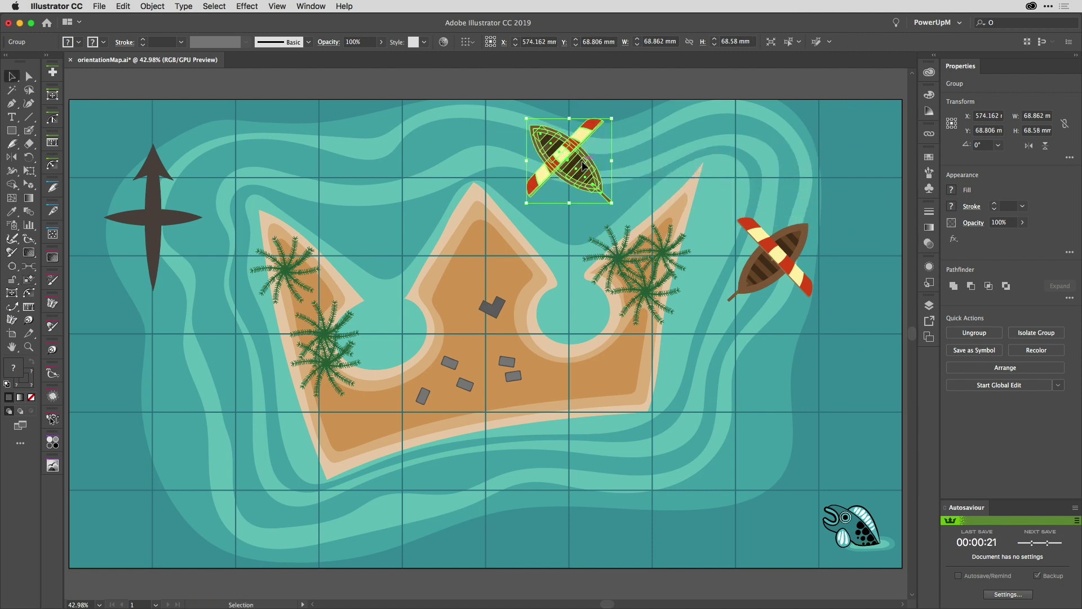
left_click(646, 89)
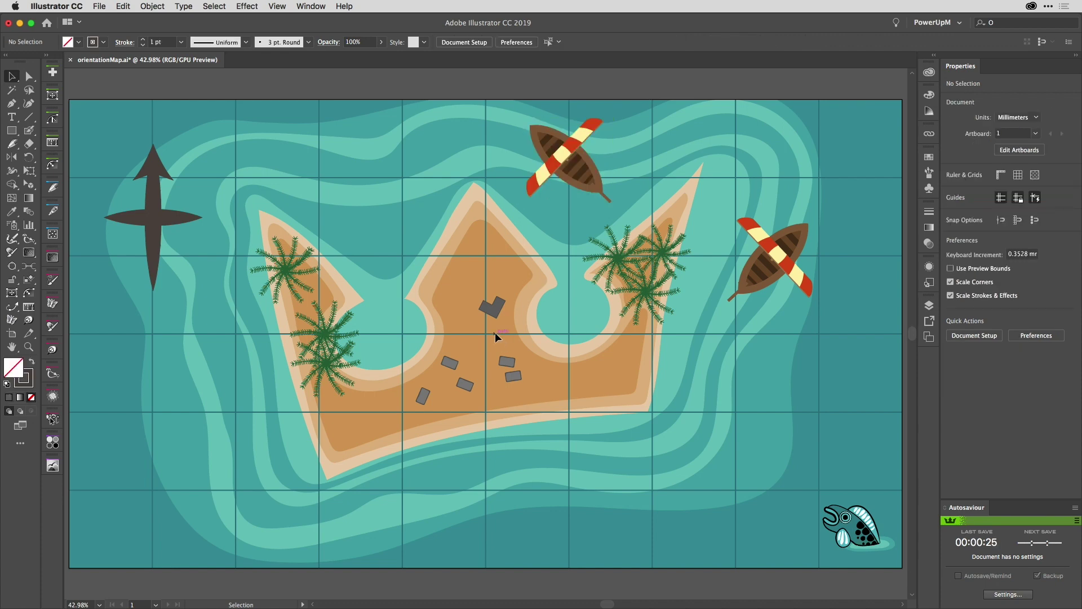
With the Quick Orient Tool, zoom in on the grey stones and level the upper stone to 0°
left_click(31, 280)
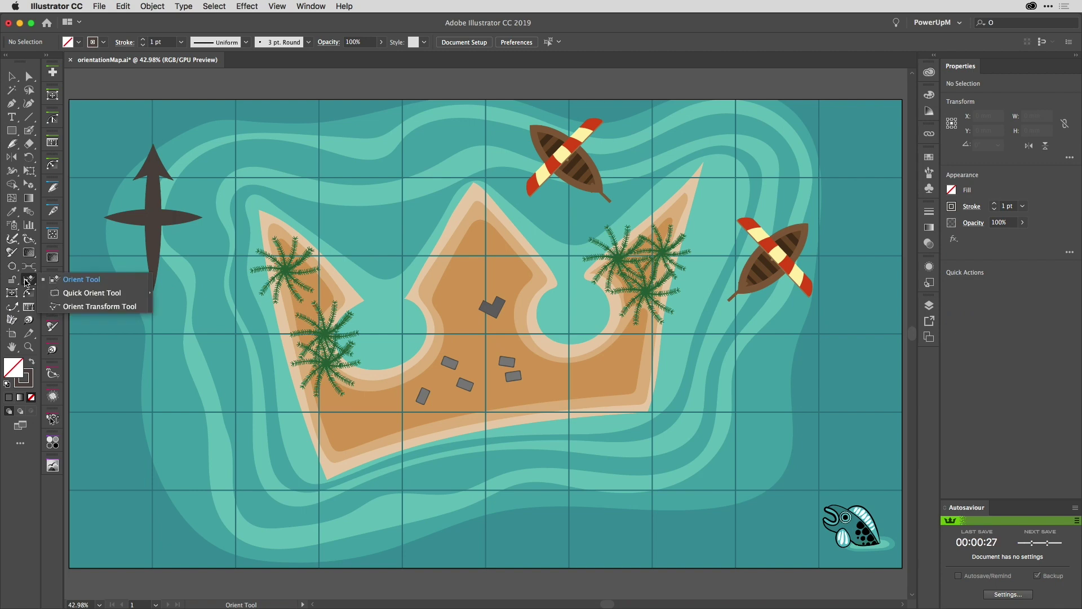
left_click(64, 294)
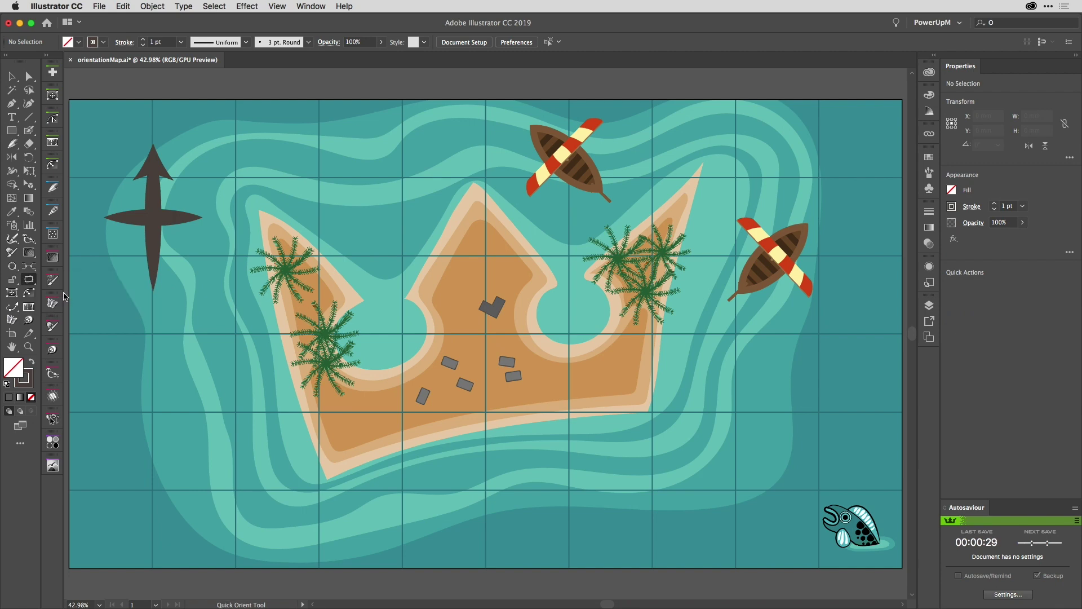
left_click_drag(443, 374, 779, 299, "ctrl")
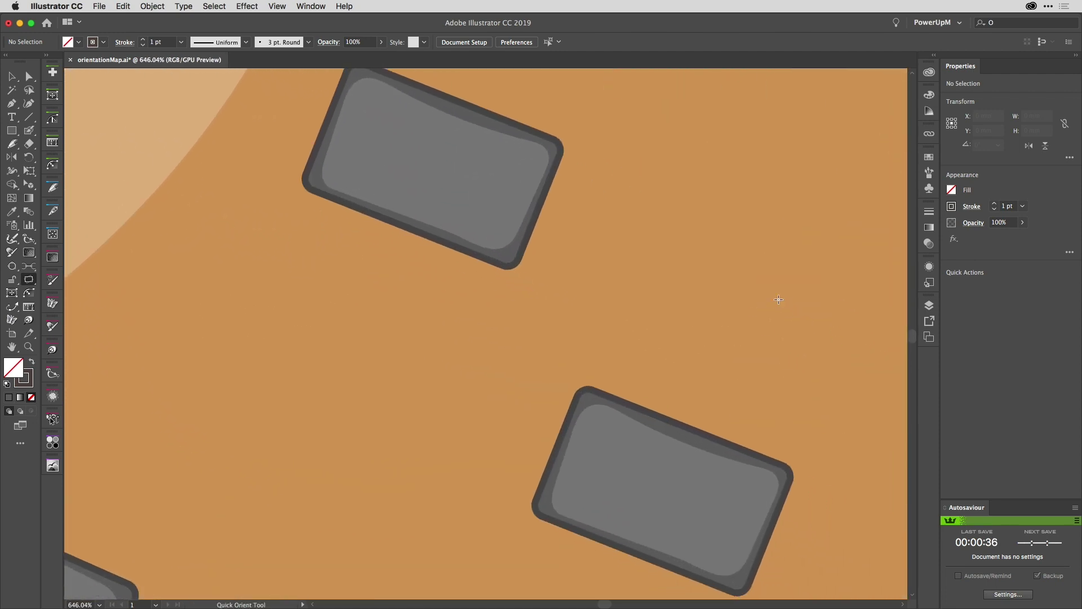
left_click(532, 219)
left_click_drag(493, 198, 552, 295)
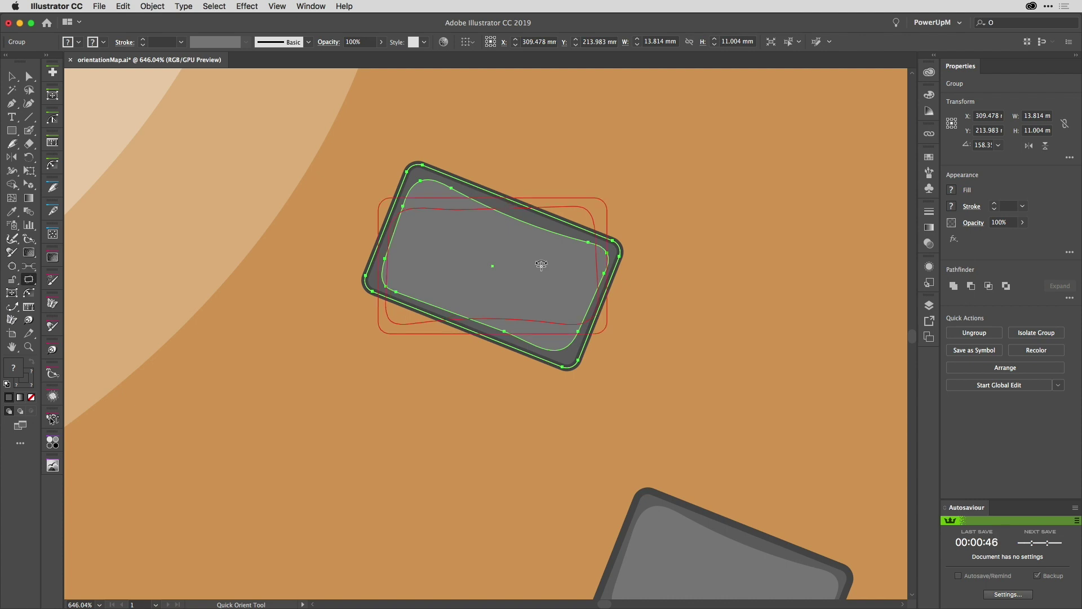
left_click(541, 264)
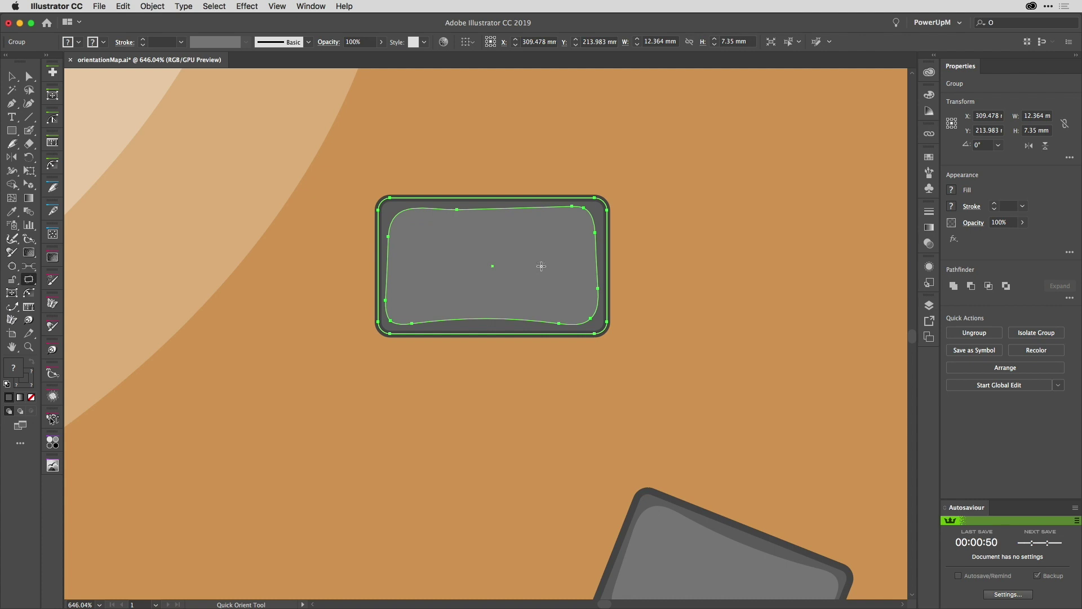
Pan to the lower stone, still tilted at 158.3°, and select it
left_click_drag(757, 326, 640, 177)
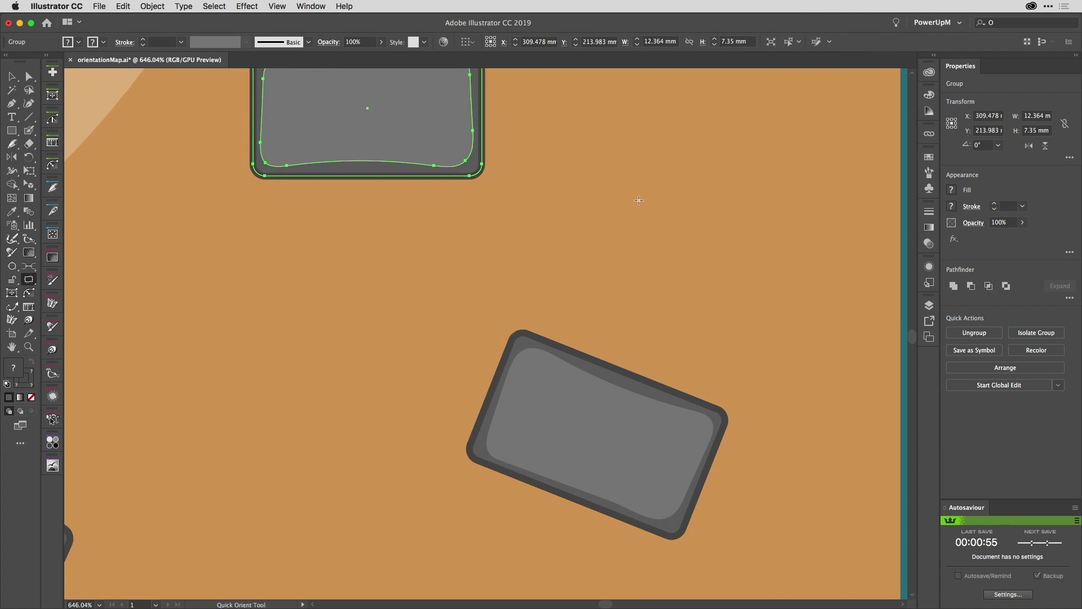
left_click(638, 404)
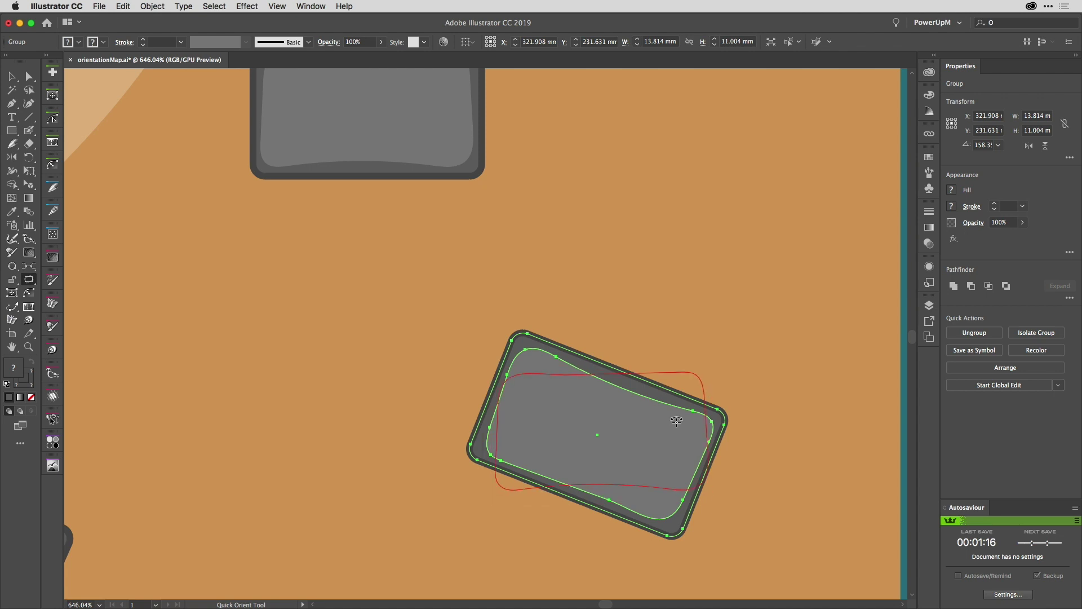
Pan to the tilted L-shaped stone and select it with the Selection tool
left_click_drag(797, 237, 755, 479)
left_click_drag(762, 320, 676, 507)
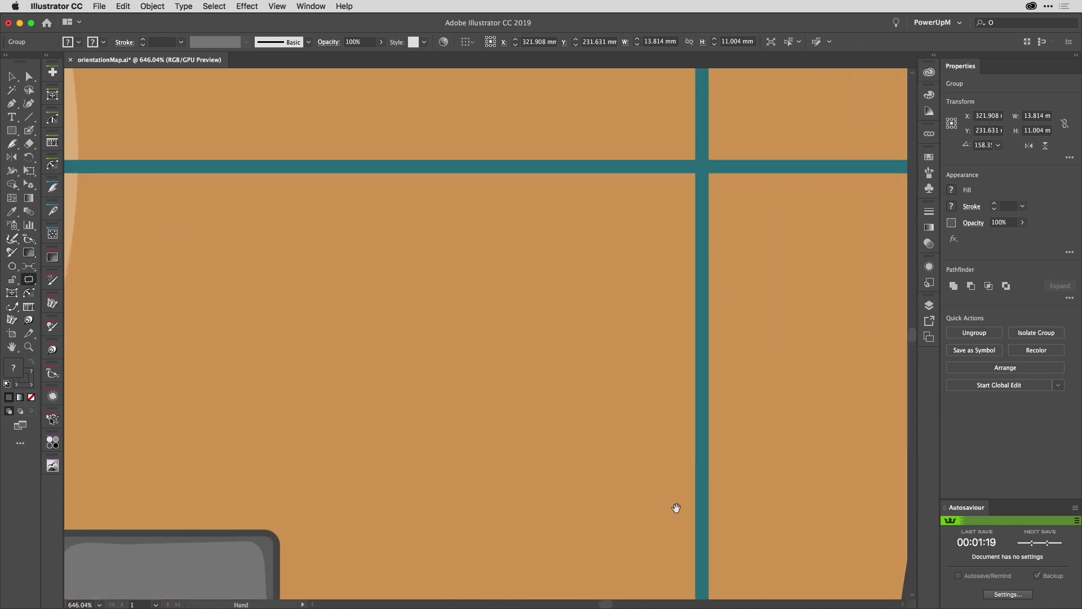
left_click_drag(821, 224, 626, 550)
left_click_drag(664, 241, 618, 362)
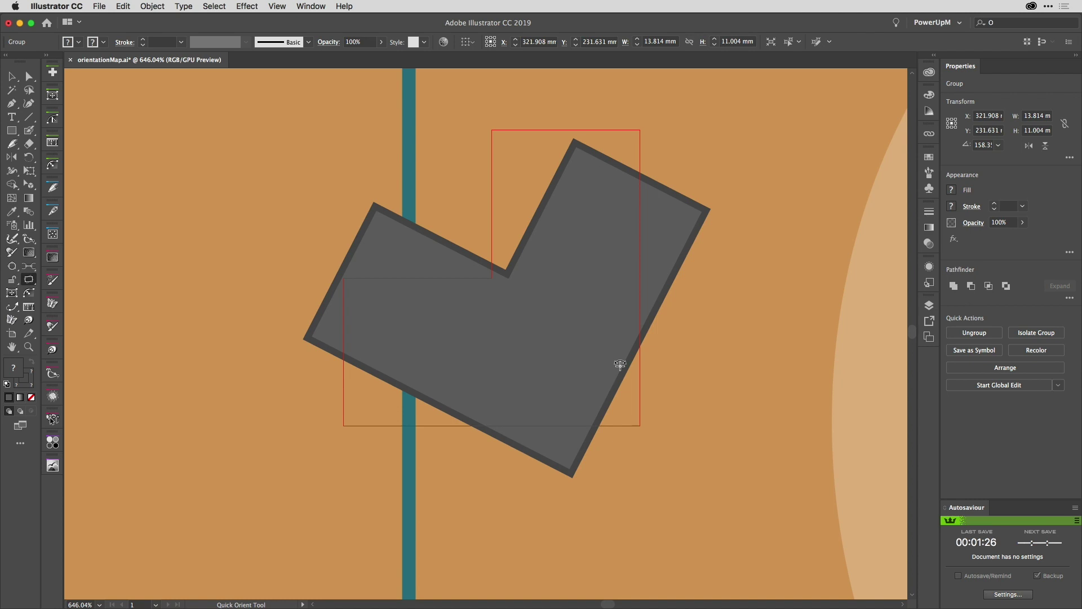
key("Escape")
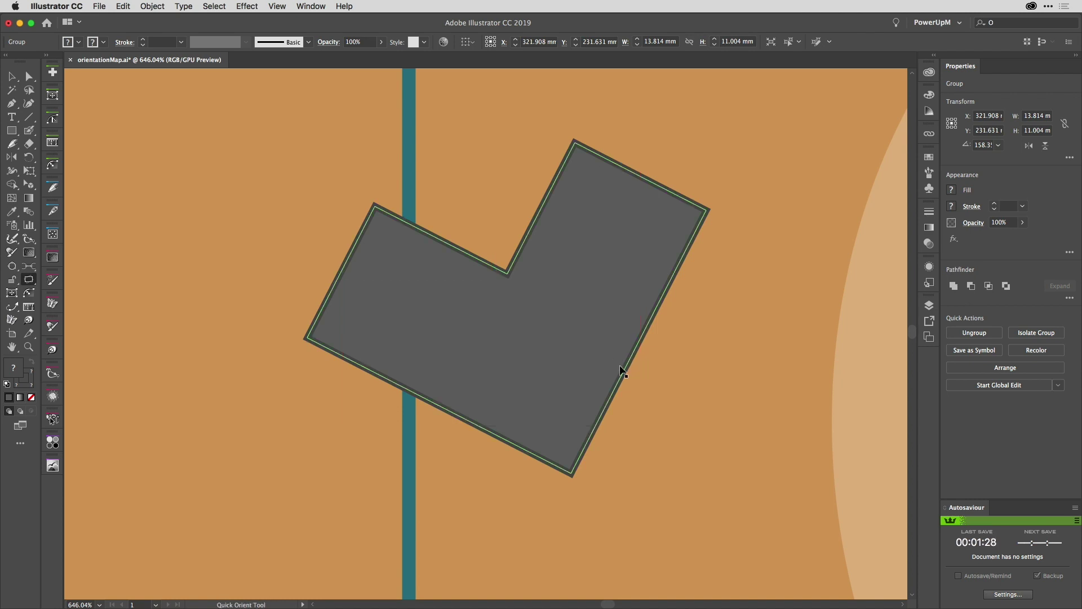
left_click(621, 369)
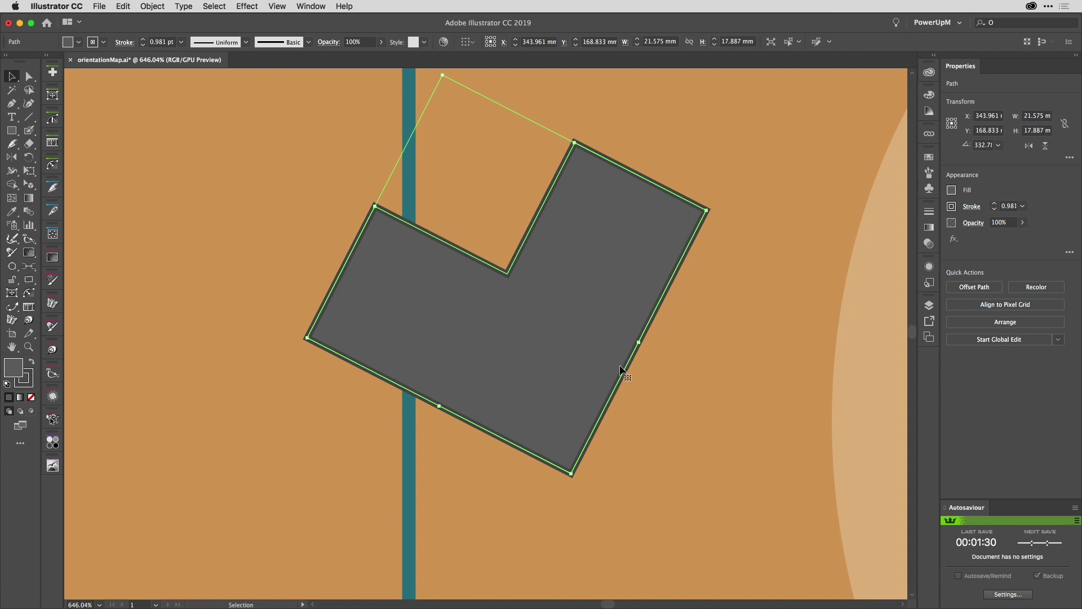
Square the L-shaped stone with the Quick Orient Tool, then zoom out to 300%
left_click(29, 279)
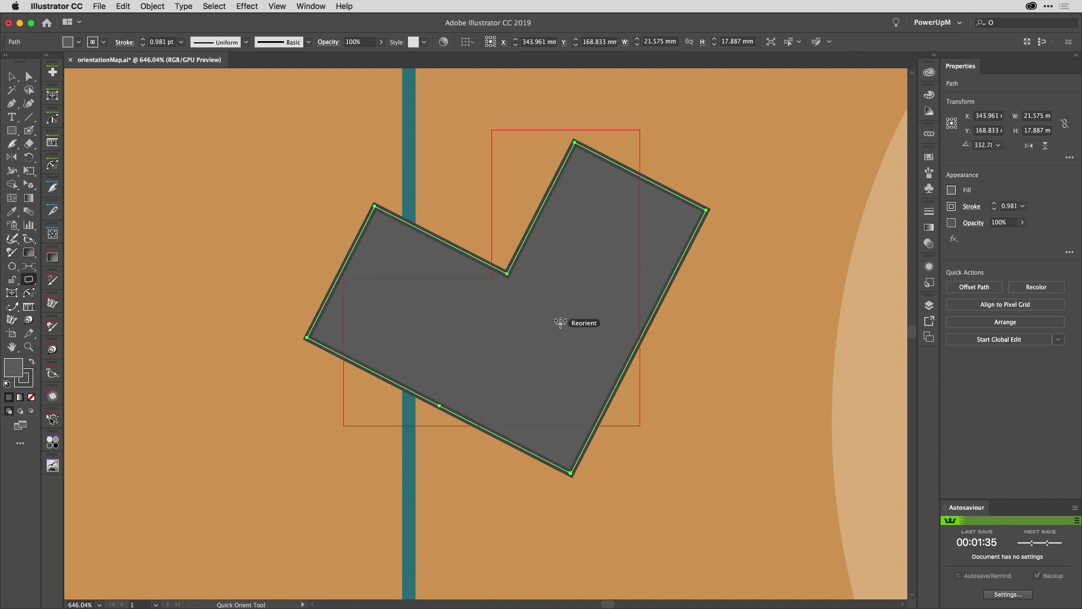
left_click(560, 322)
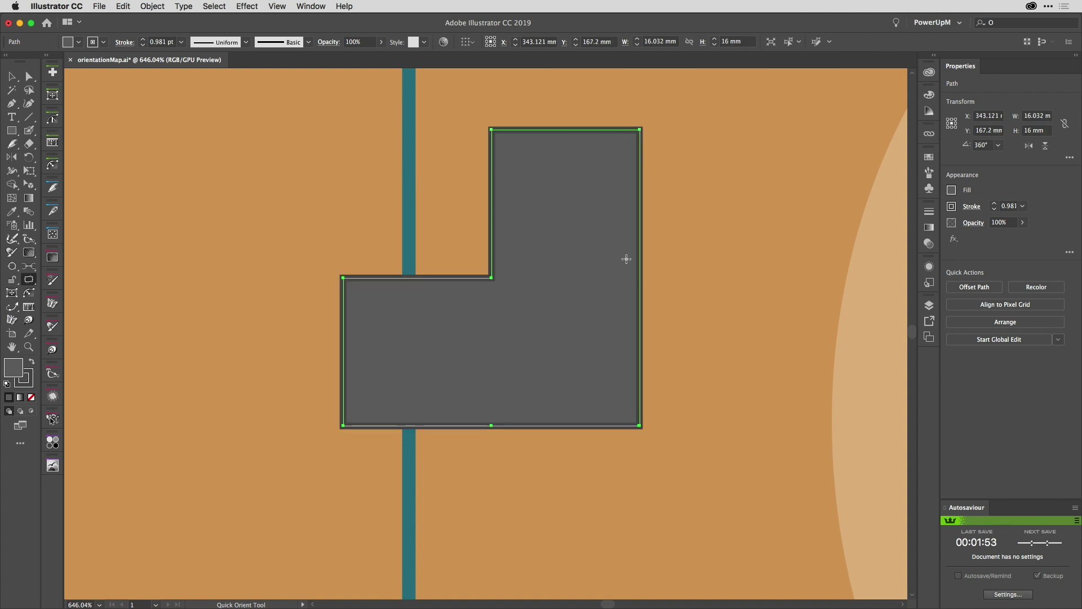
key("v")
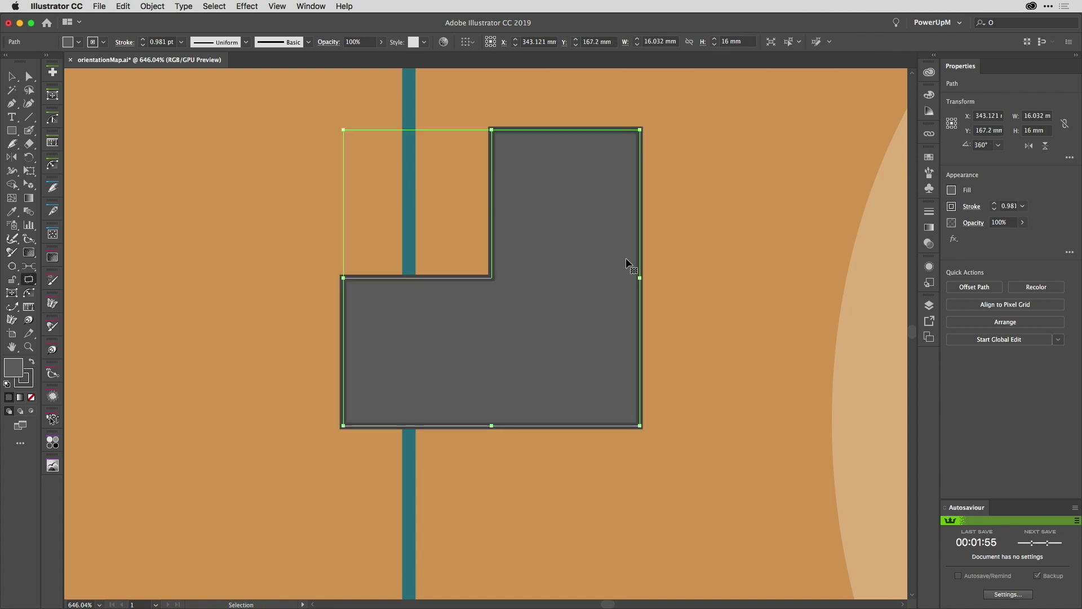
key("shift+o")
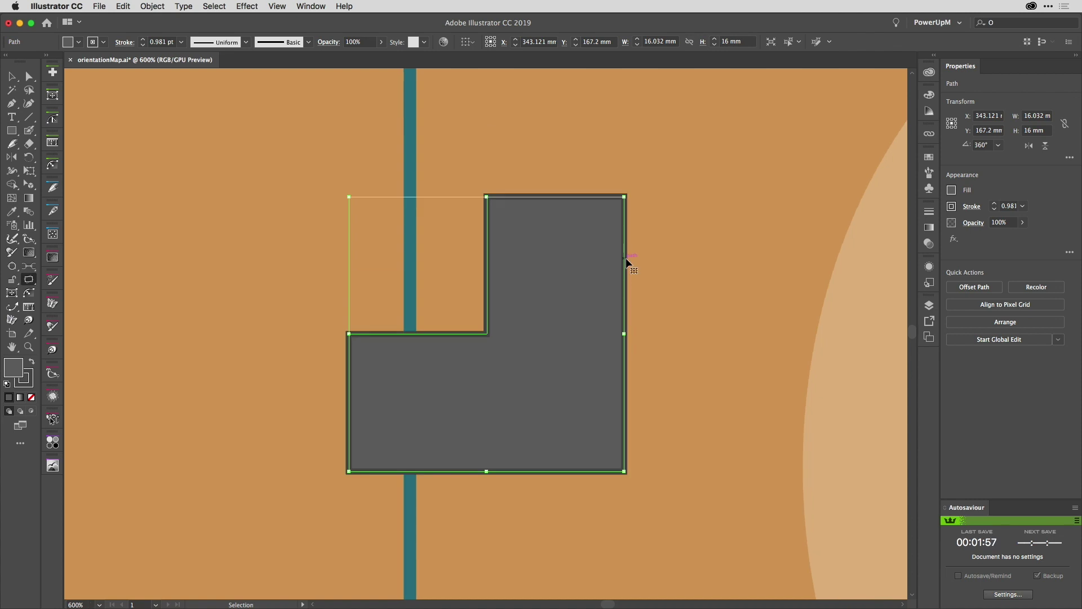
key("super+minus")
key("super+minus")
key("super+minus")
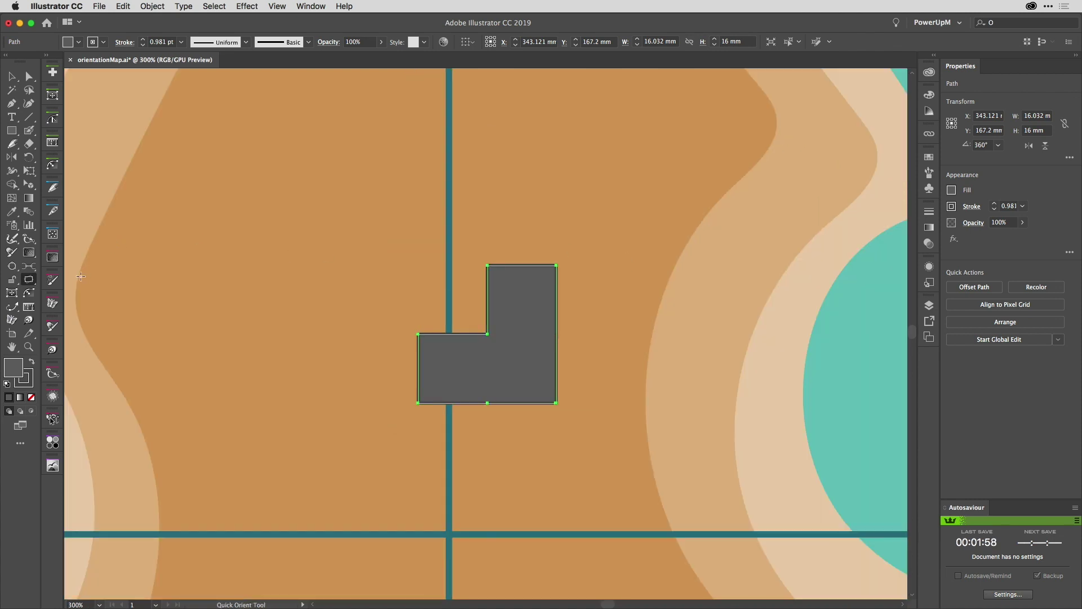
With the Orient Transform Tool, set the vector on the stone's left edge and drag two rotated copies leftward
left_click(29, 279)
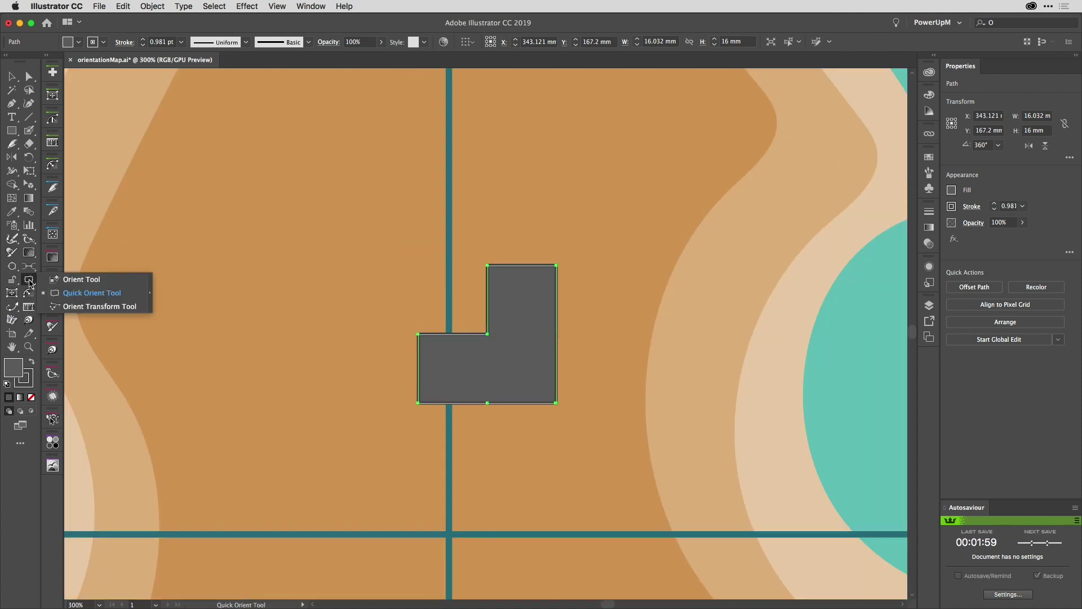
left_click(76, 307)
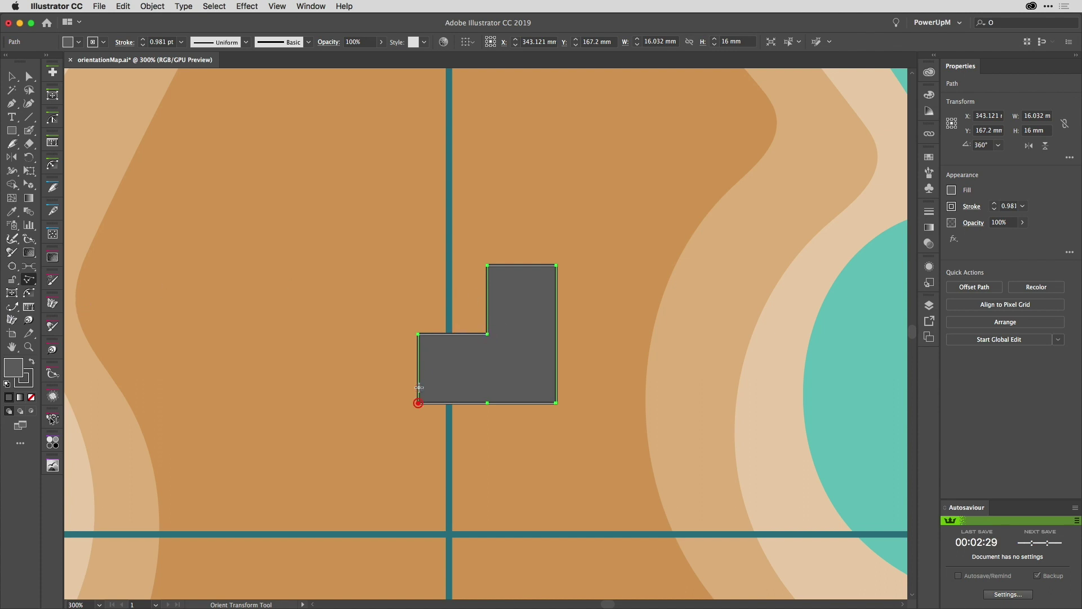
left_click_drag(419, 387, 417, 334)
left_click_drag(244, 246, 262, 299)
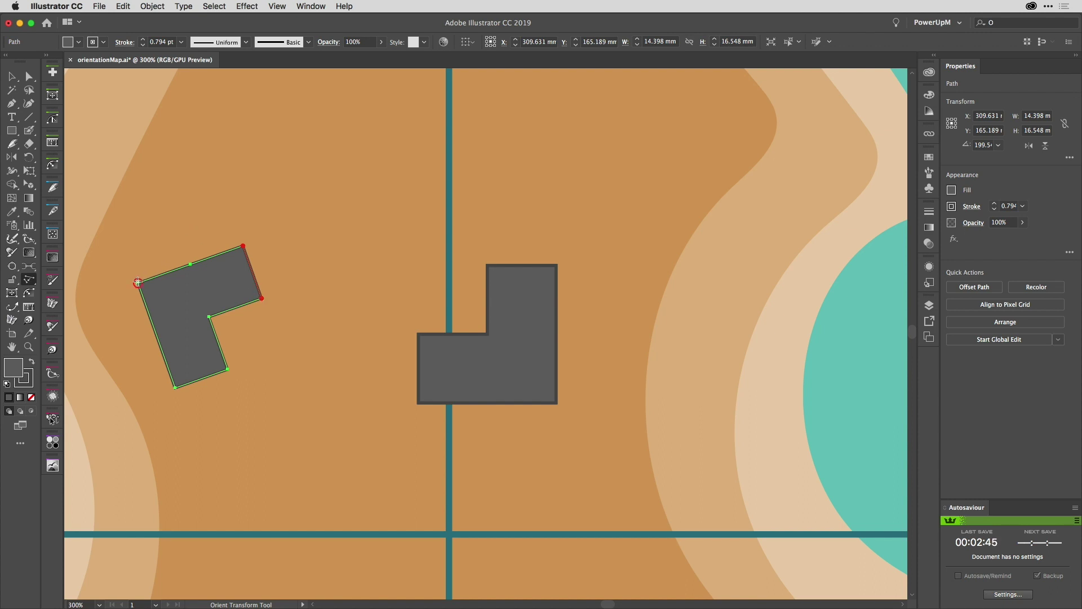
mouse_move(137, 281)
left_mouse_down()
mouse_move(226, 326)
mouse_move(137, 181)
mouse_move(81, 257)
mouse_move(104, 376)
mouse_move(141, 397)
mouse_move(236, 369)
mouse_move(265, 288)
mouse_move(226, 199)
mouse_move(138, 160)
mouse_move(96, 237)
mouse_move(87, 300)
left_mouse_up()
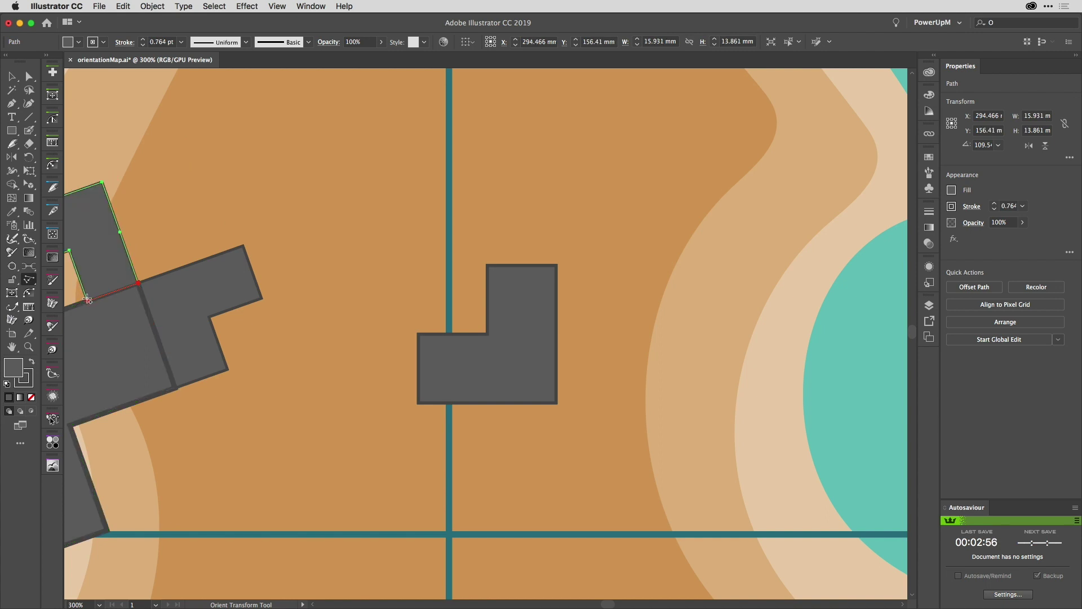